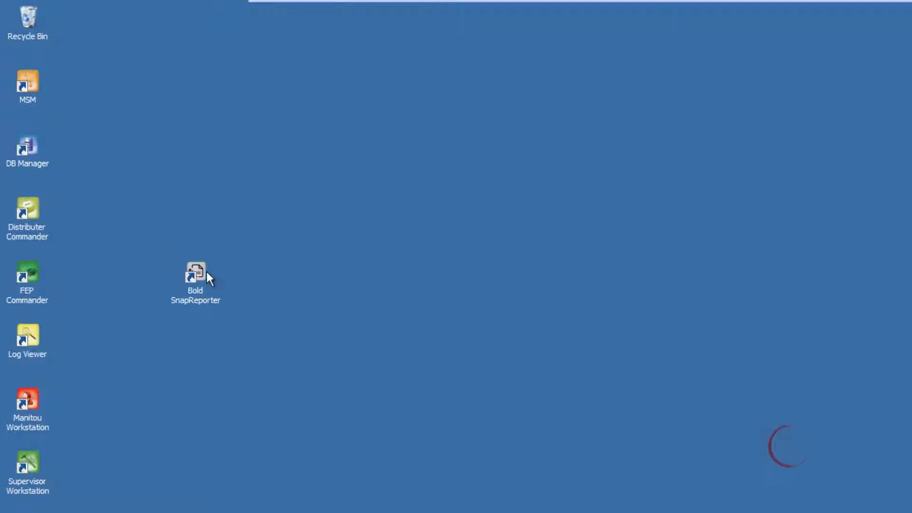
# Step: Point out the Bold SnapReporter, MSM and Supervisor Workstation desktop shortcuts
pyautogui.click(202, 276)
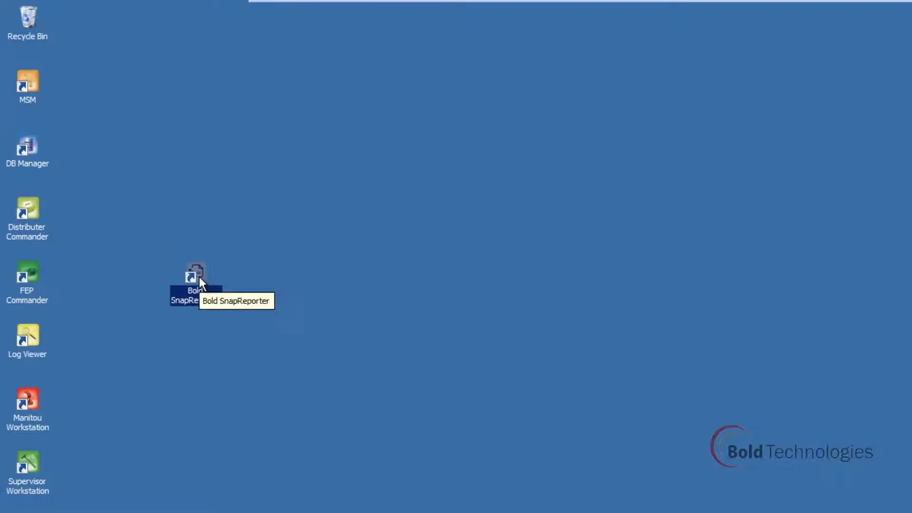
pyautogui.click(30, 85)
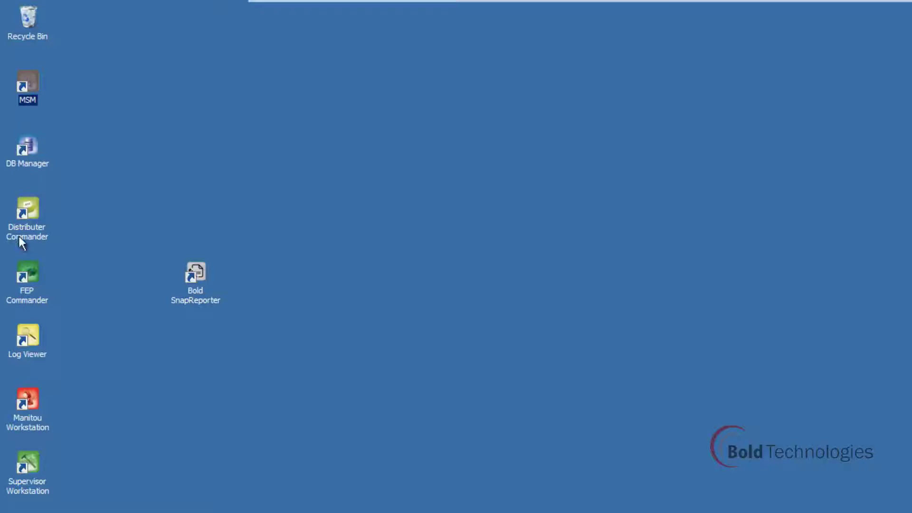
pyautogui.click(19, 472)
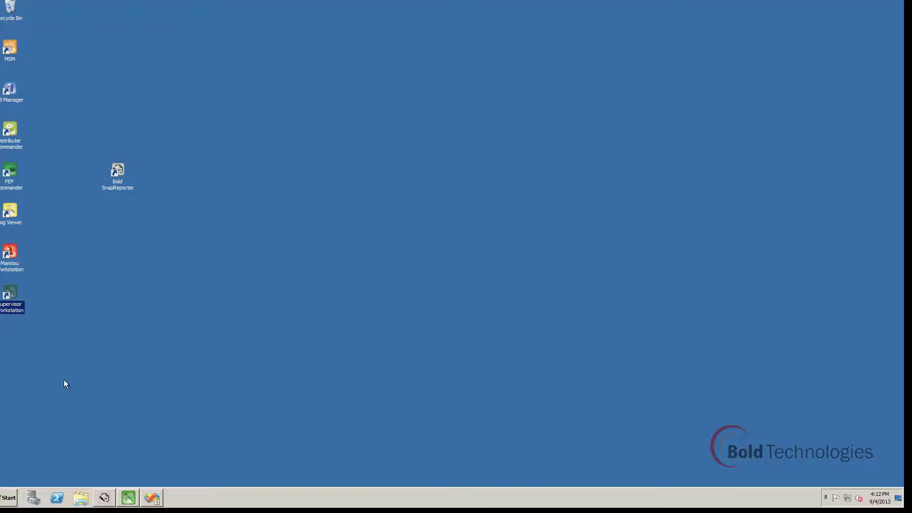
# Step: Review the Customer ID report's save-as file formats, cancel the save, and minimize the window
pyautogui.click(102, 497)
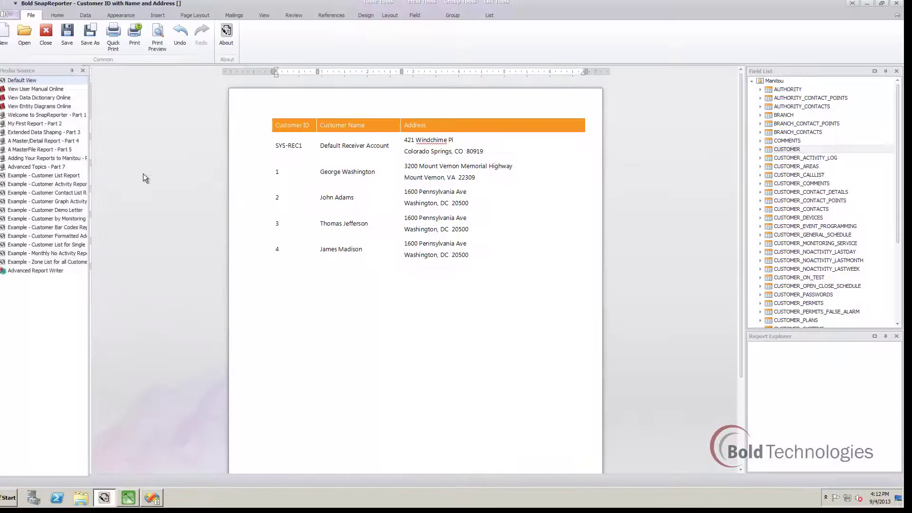
pyautogui.click(96, 34)
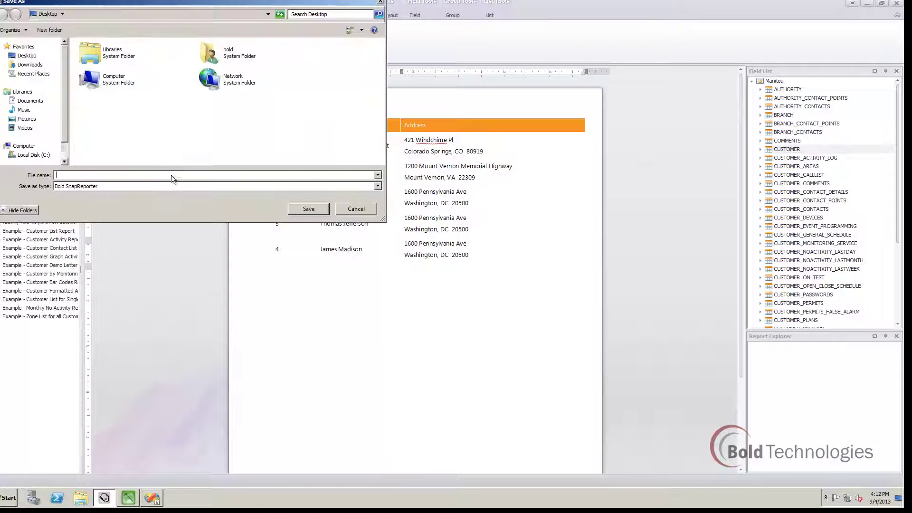
pyautogui.click(170, 188)
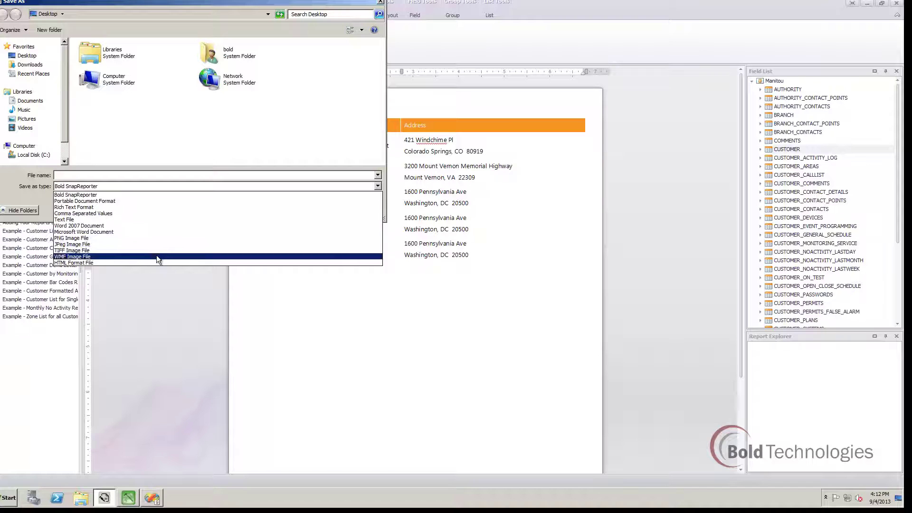
pyautogui.click(209, 187)
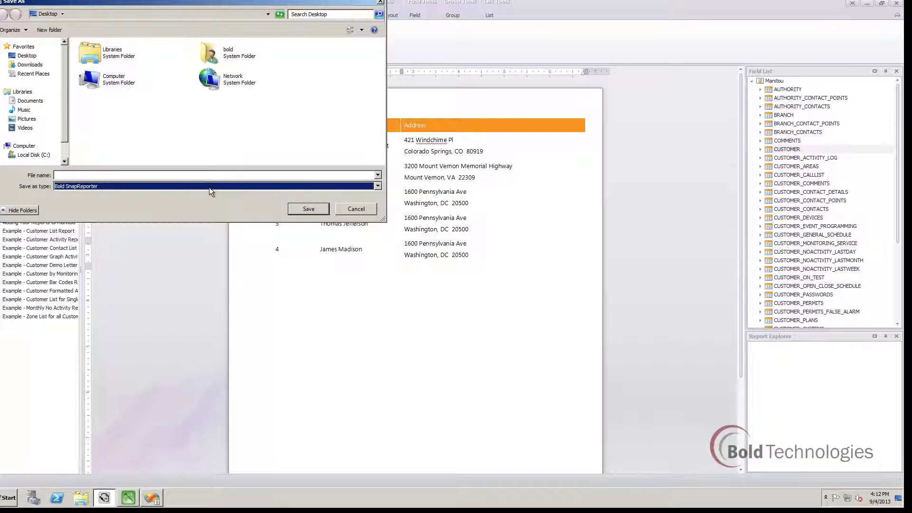
pyautogui.click(343, 210)
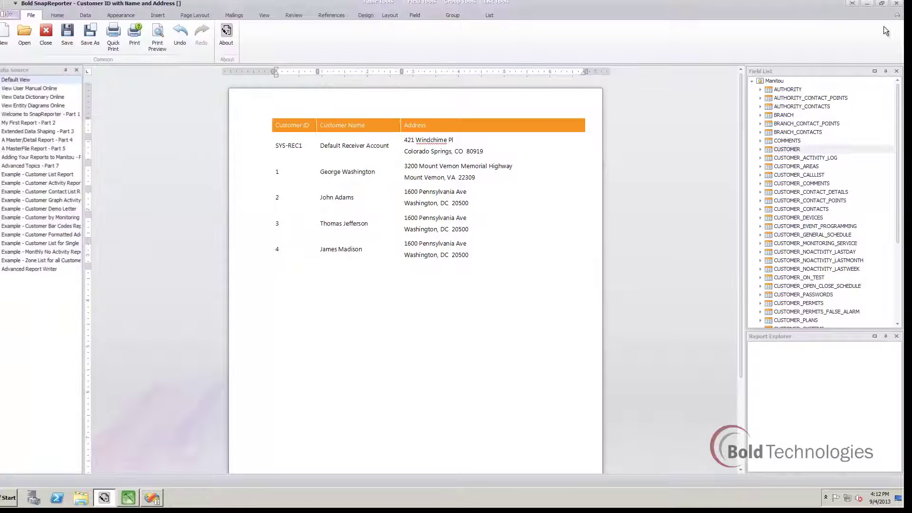
pyautogui.click(867, 5)
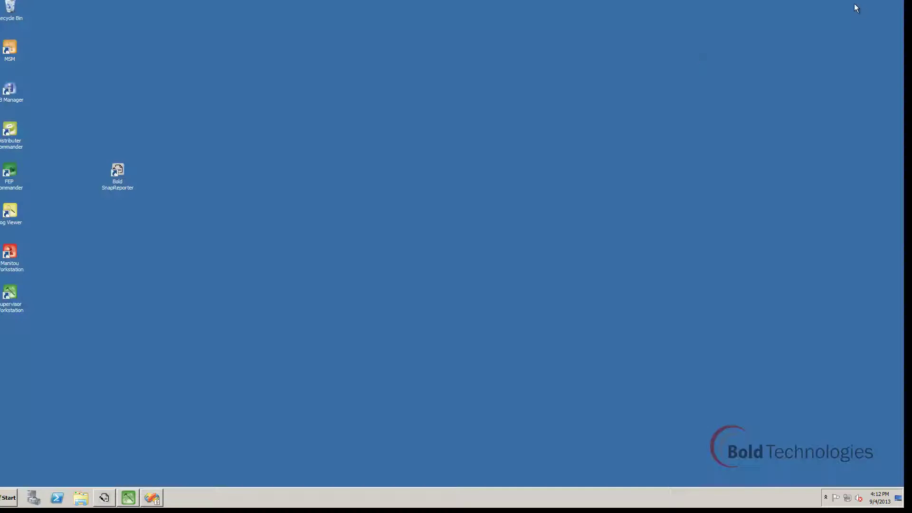
# Step: Restore SnapReporter and drop CUSTOMER_ID and CUSTOMER_NAME onto the blank page as a list table
pyautogui.click(157, 498)
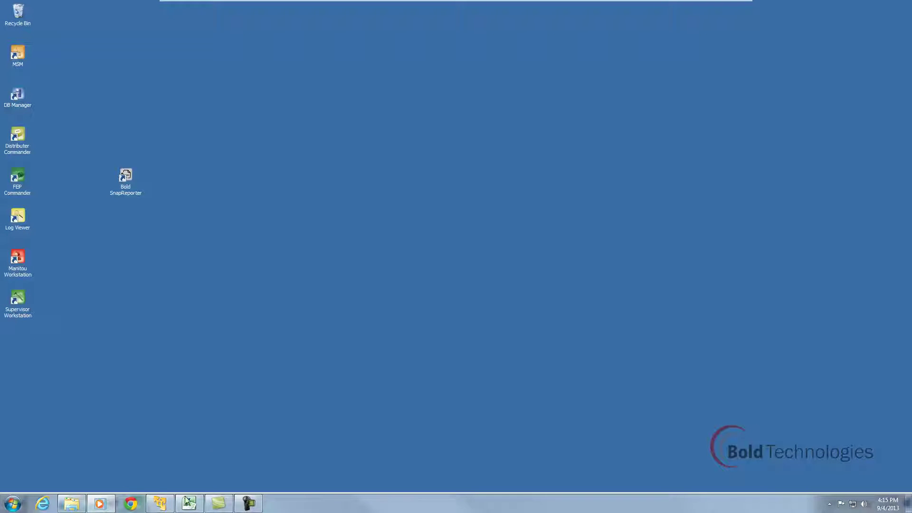
pyautogui.click(218, 450)
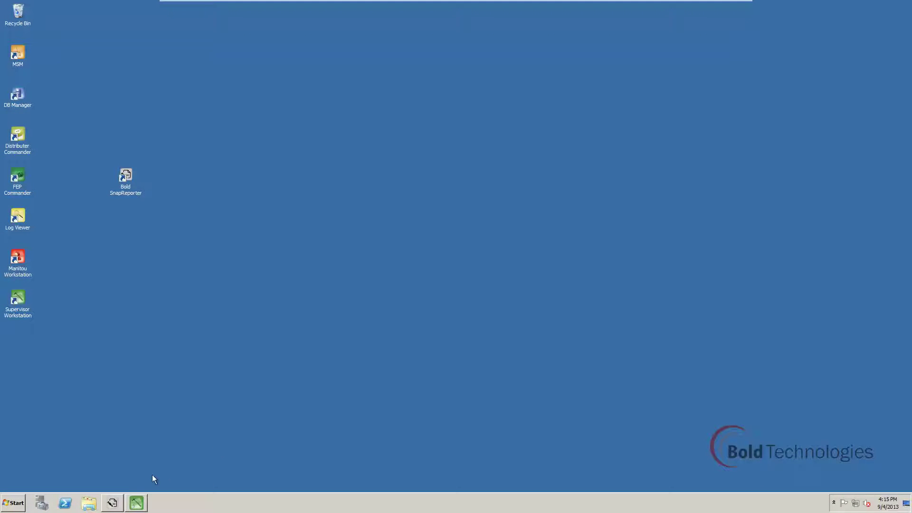
pyautogui.click(109, 509)
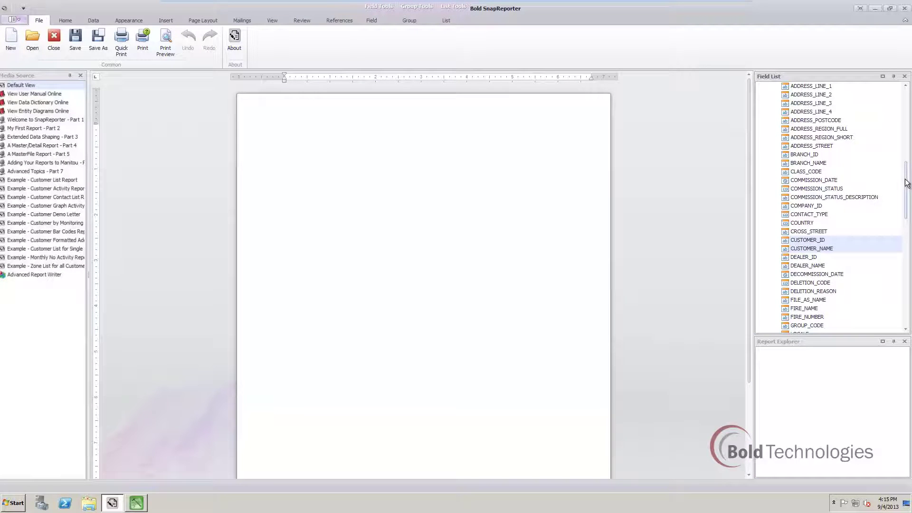
pyautogui.scroll(-2, 885, 193)
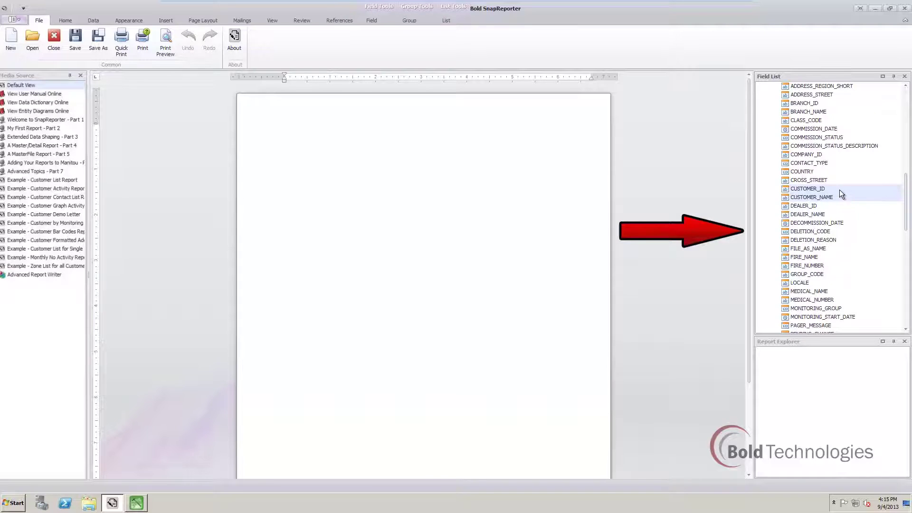
pyautogui.moveTo(840, 189); pyautogui.dragTo(471, 187)
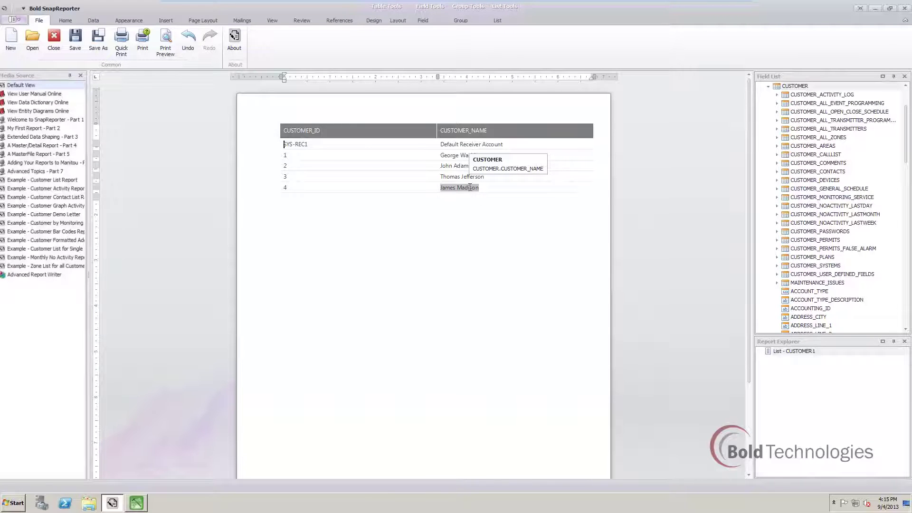
# Step: Apply the orange theme to the table and sort rows by customer ID, descending
pyautogui.click(127, 20)
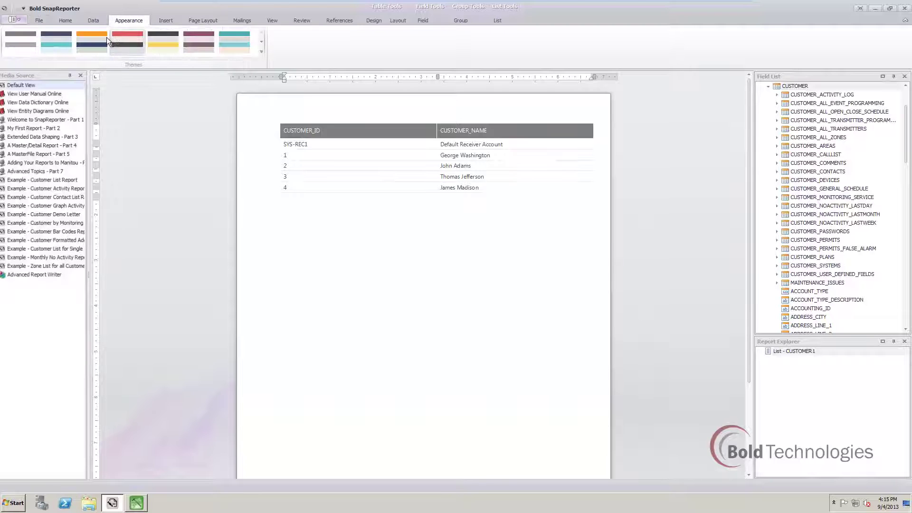
pyautogui.click(90, 38)
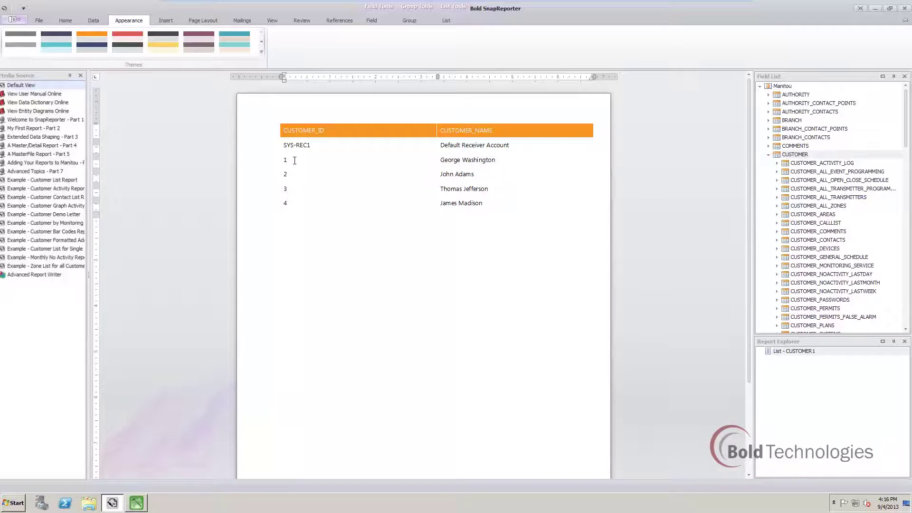
pyautogui.rightClick(295, 161)
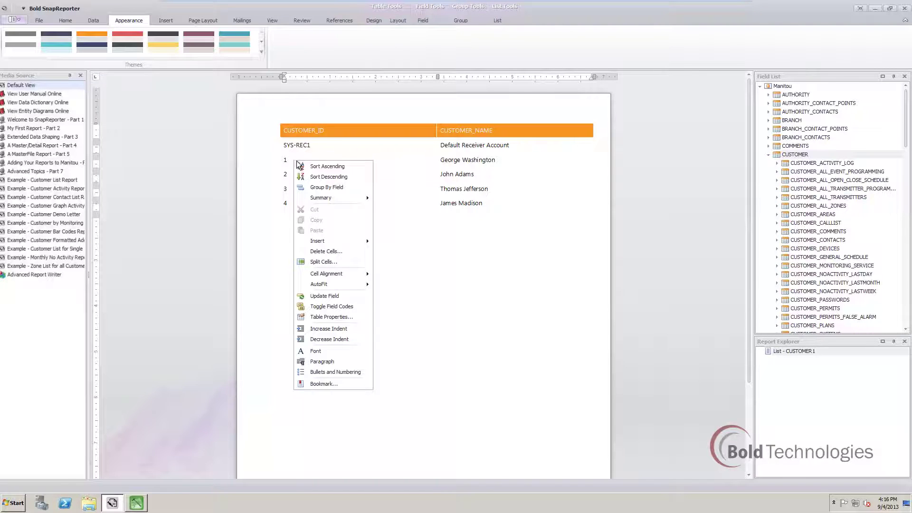
pyautogui.click(319, 176)
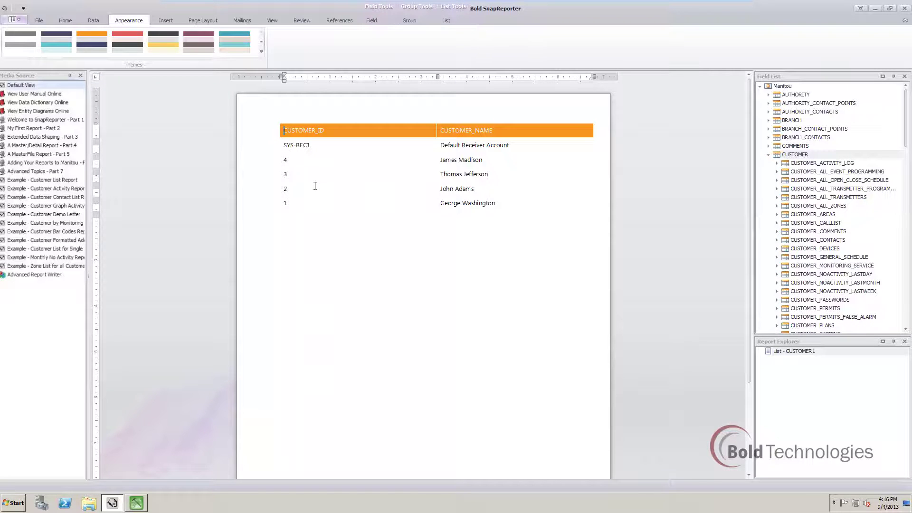
# Step: Add the ADDRESS_CITY column to the table and group the rows by city
pyautogui.scroll(-3, 824, 266)
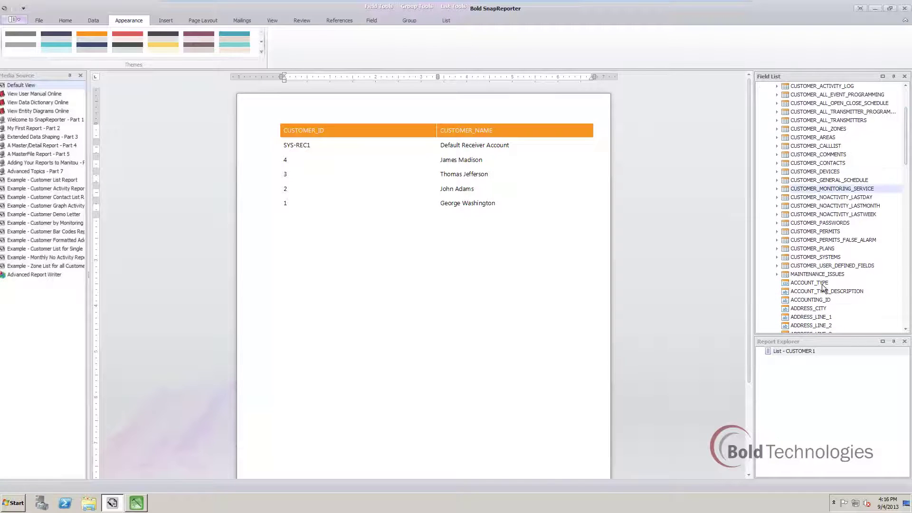
pyautogui.moveTo(826, 309); pyautogui.dragTo(600, 157)
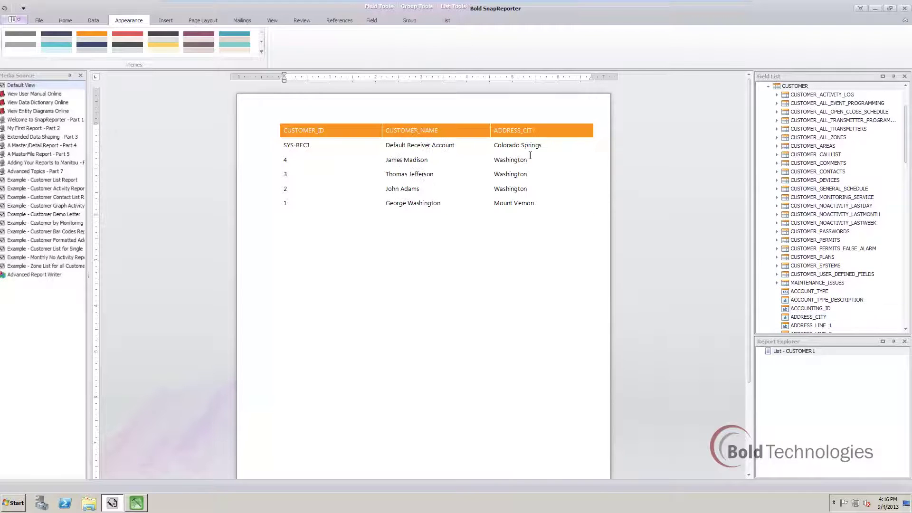
pyautogui.rightClick(499, 160)
pyautogui.click(526, 191)
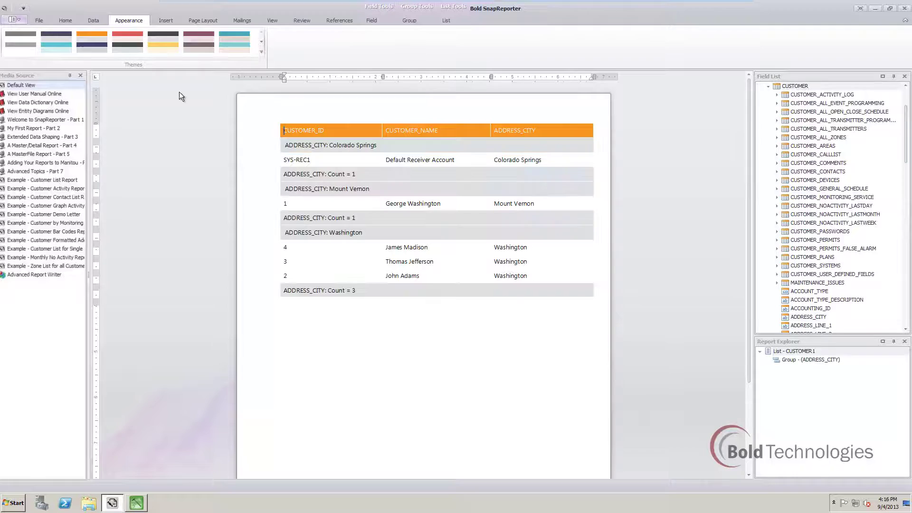
# Step: Add a filter condition: ACCOUNT_TYPE_DESCRIPTION Does not equal 'System Account', and apply it
pyautogui.click(91, 20)
pyautogui.click(11, 38)
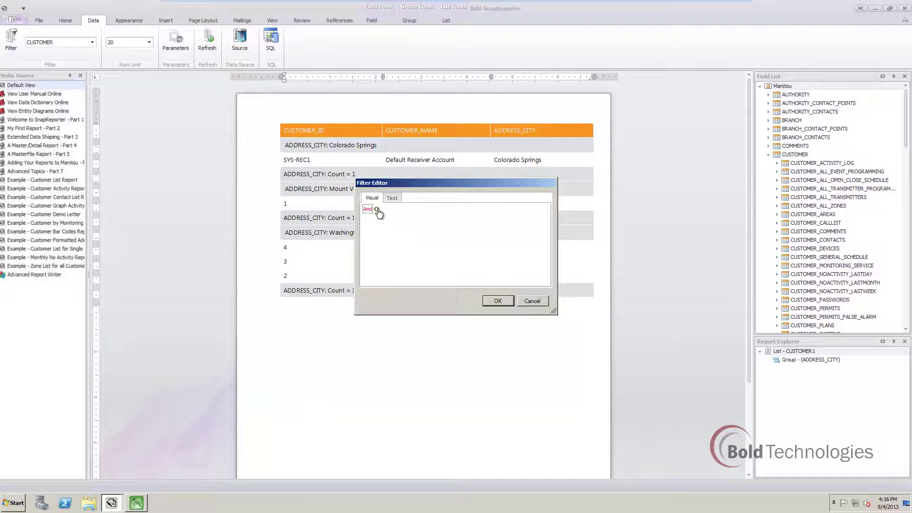
pyautogui.click(377, 209)
pyautogui.click(390, 218)
pyautogui.scroll(3, 468, 237)
pyautogui.click(423, 235)
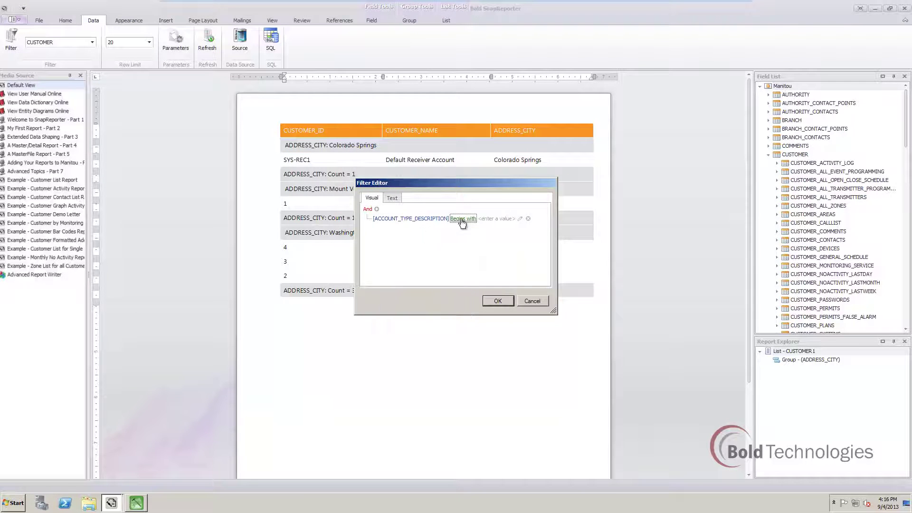
pyautogui.click(462, 220)
pyautogui.click(471, 232)
pyautogui.write('sYSTEM aCCOUN')
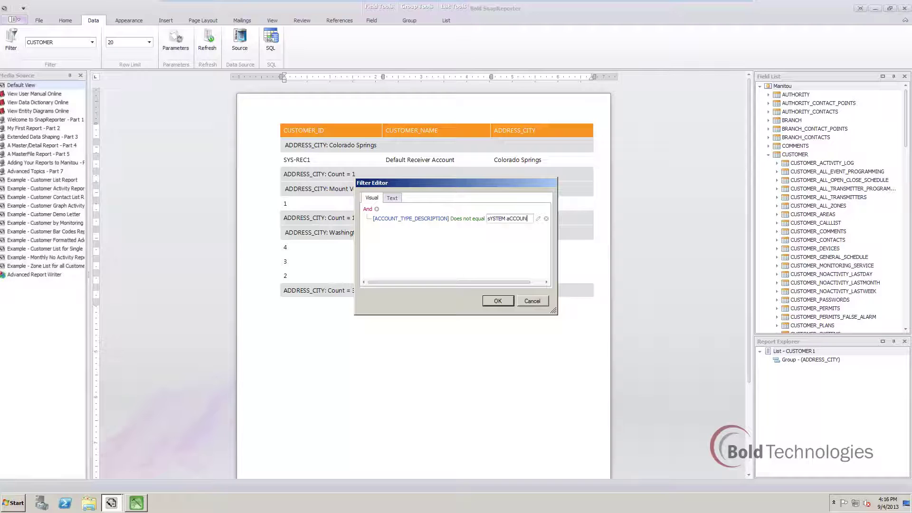
pyautogui.press('BackSpace')
pyautogui.press('BackSpace')
pyautogui.press('BackSpace')
pyautogui.press('BackSpace')
pyautogui.press('BackSpace')
pyautogui.press('BackSpace')
pyautogui.press('BackSpace')
pyautogui.press('BackSpace')
pyautogui.press('BackSpace')
pyautogui.press('BackSpace')
pyautogui.press('BackSpace')
pyautogui.press('BackSpace')
pyautogui.write('ystem Account')
pyautogui.click(497, 301)
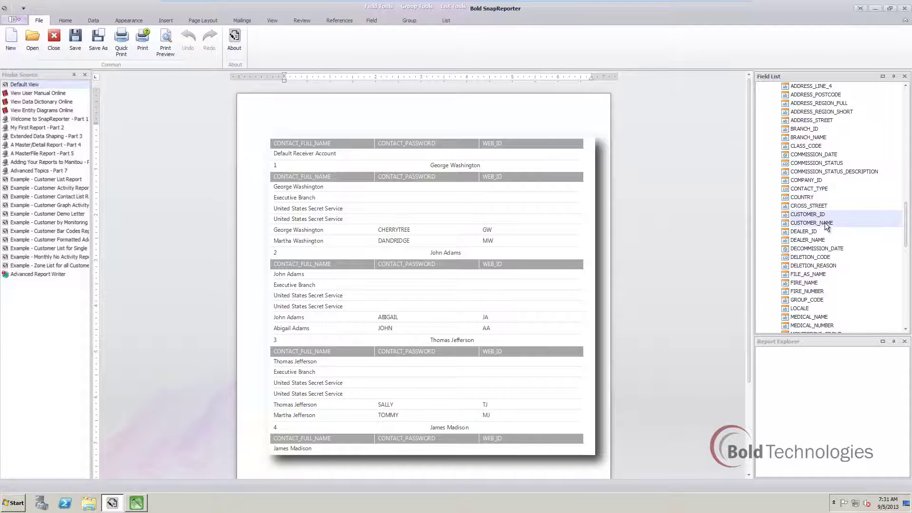
# Step: Select CONTACT_FULL_NAME, CONTACT_PASSWORD and WEB_ID together in the Field List
pyautogui.scroll(10, 826, 227)
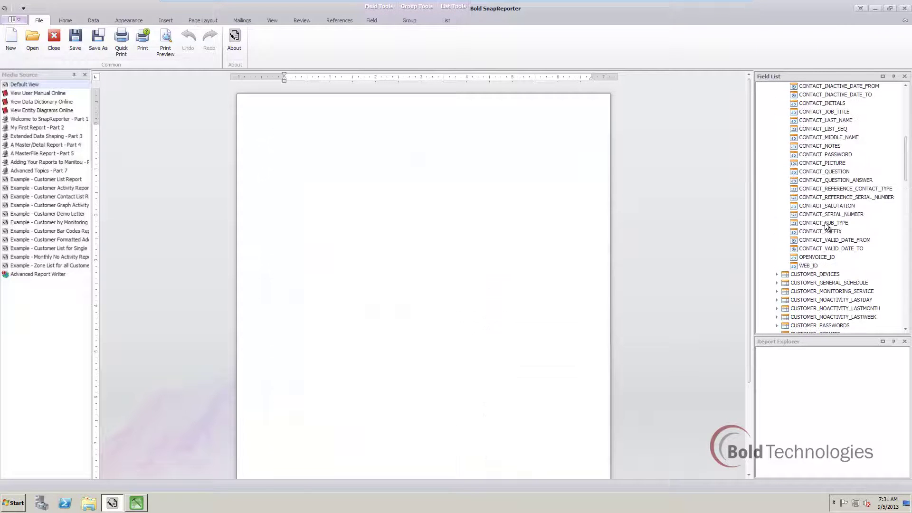
pyautogui.scroll(2, 827, 227)
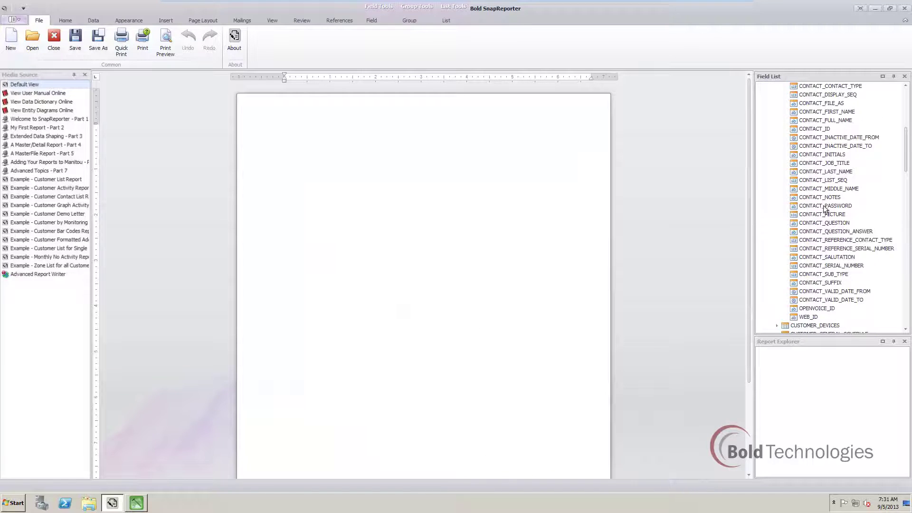
pyautogui.click(816, 120)
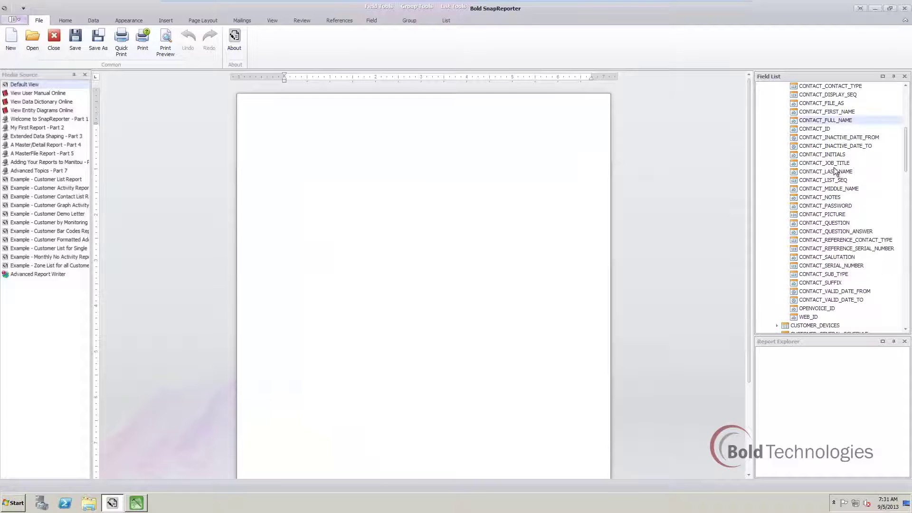
pyautogui.keyDown('ctrl'); pyautogui.click(834, 205); pyautogui.keyUp('ctrl')
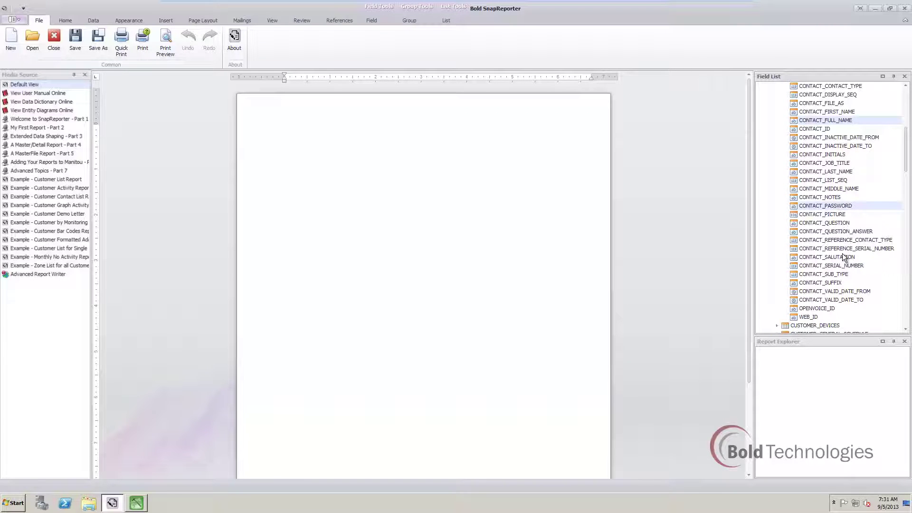
pyautogui.keyDown('ctrl'); pyautogui.click(812, 316); pyautogui.keyUp('ctrl')
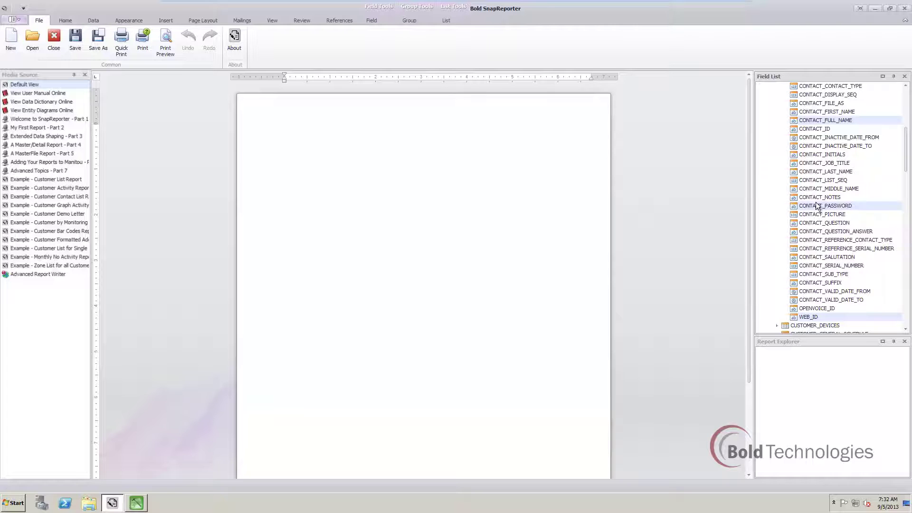
# Step: Place the three contact fields as a list and insert a blank row below First Floor
pyautogui.moveTo(816, 201); pyautogui.dragTo(568, 229)
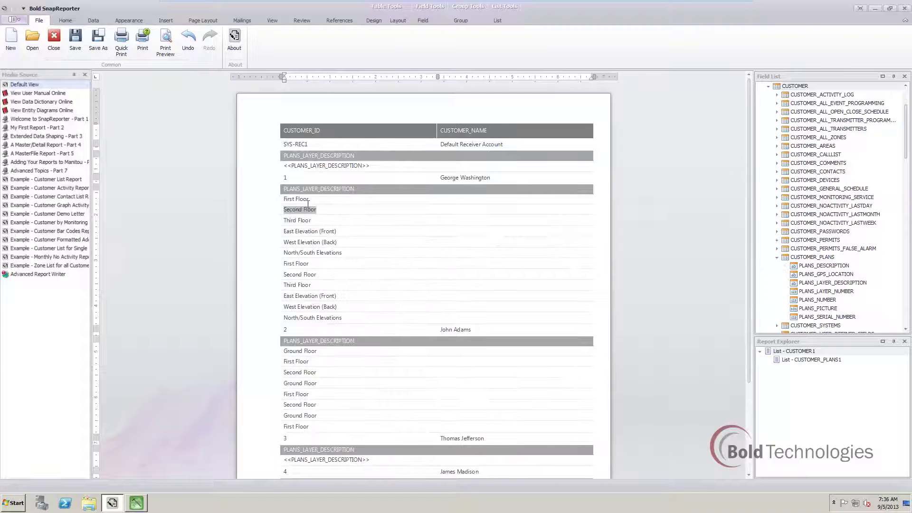
pyautogui.click(322, 200)
pyautogui.rightClick(321, 200)
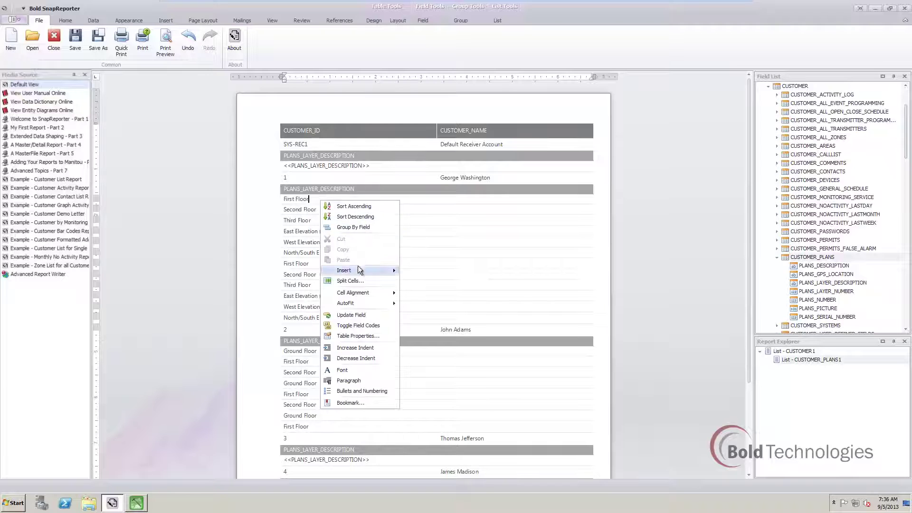
pyautogui.moveTo(358, 270)
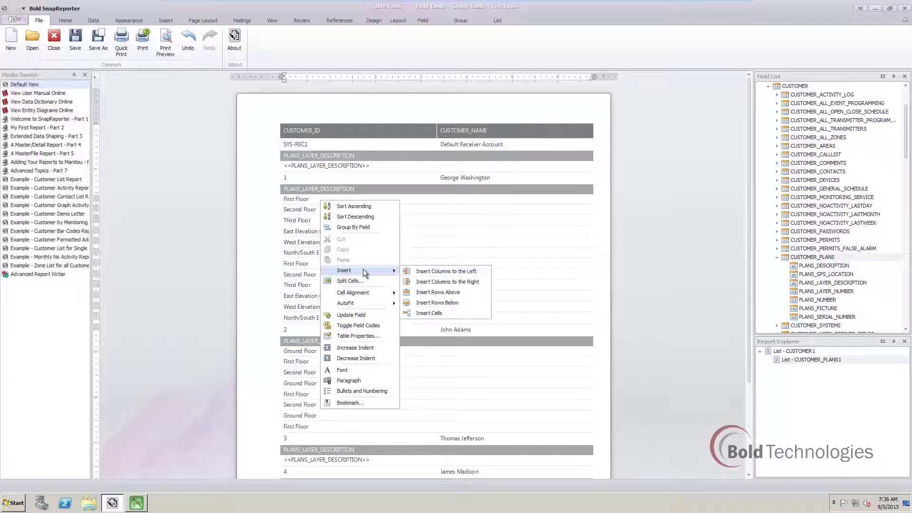
pyautogui.click(463, 304)
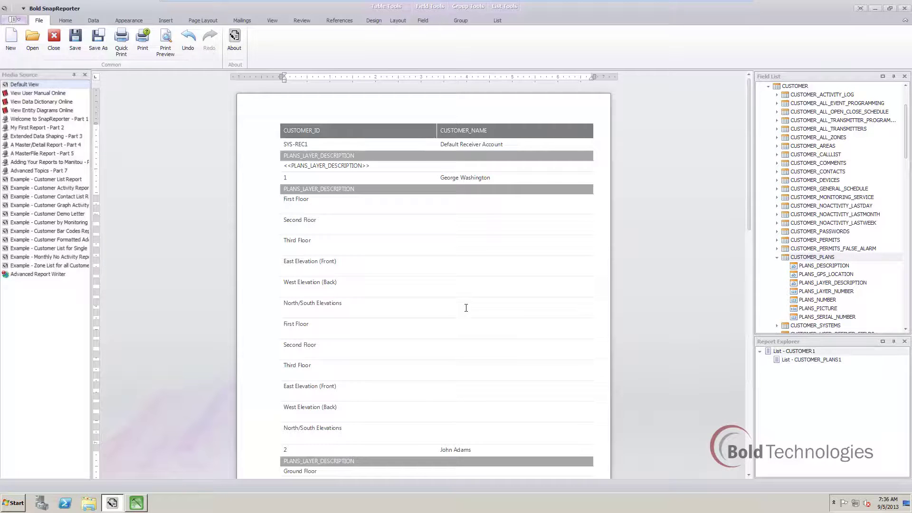
# Step: Put the PLANS_PICTURE field into the new row under First Floor
pyautogui.click(822, 310)
pyautogui.moveTo(822, 310); pyautogui.dragTo(279, 216)
pyautogui.scroll(-15, 397, 332)
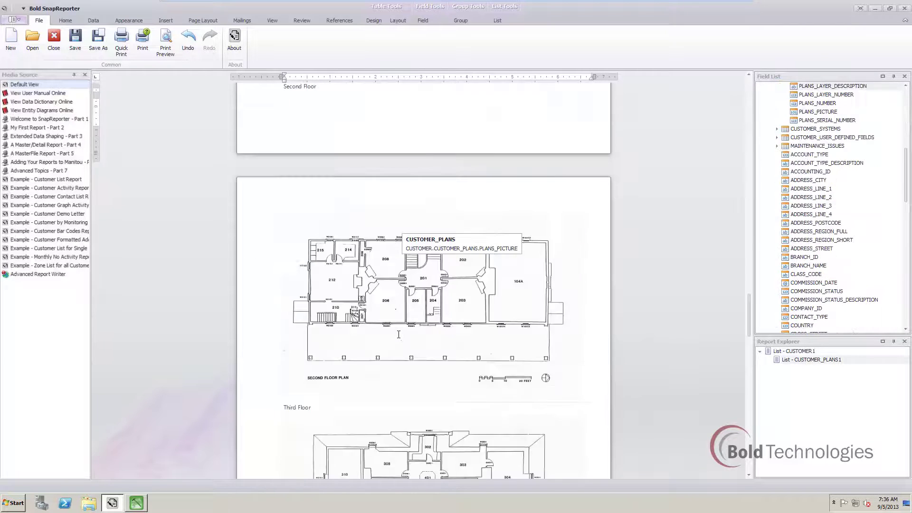
pyautogui.scroll(-15, 511, 343)
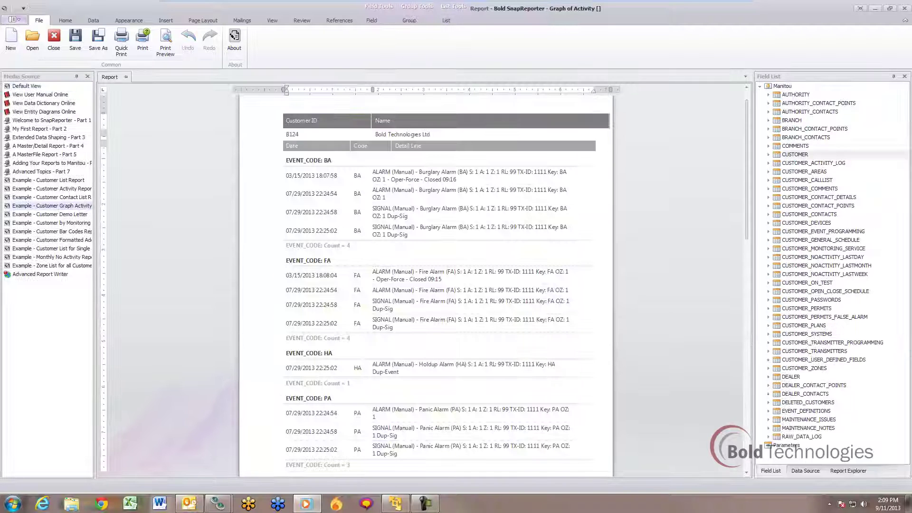
# Step: Start a blank report, insert a chart and launch the Chart Wizard
pyautogui.scroll(-3, 129, 229)
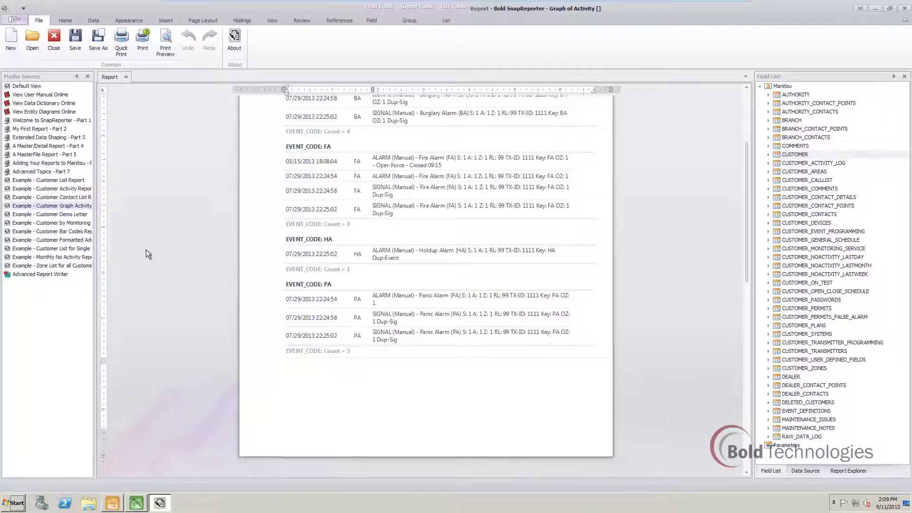
pyautogui.scroll(-10, 146, 250)
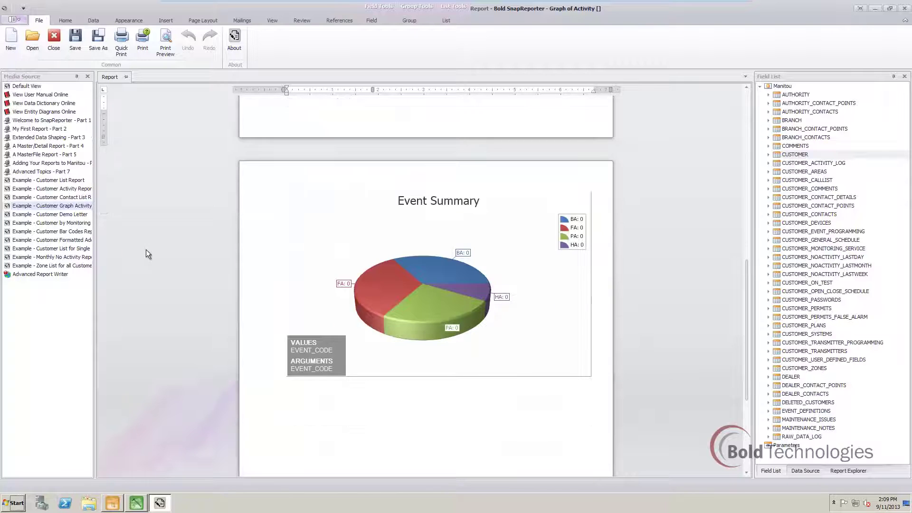
pyautogui.click(11, 45)
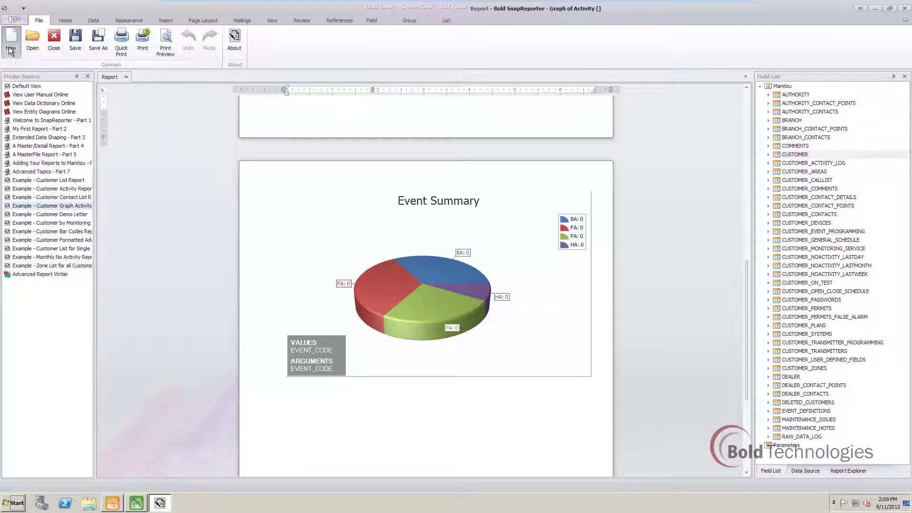
pyautogui.click(164, 21)
pyautogui.click(148, 42)
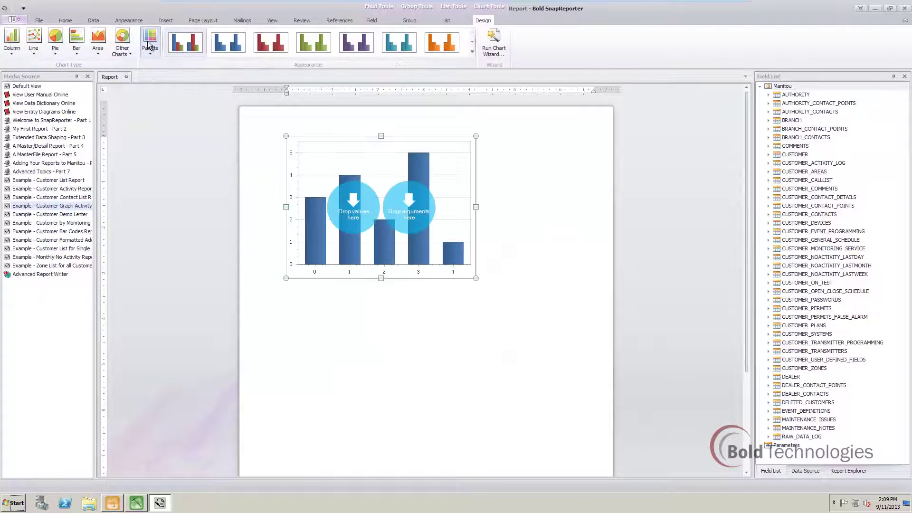
pyautogui.click(494, 43)
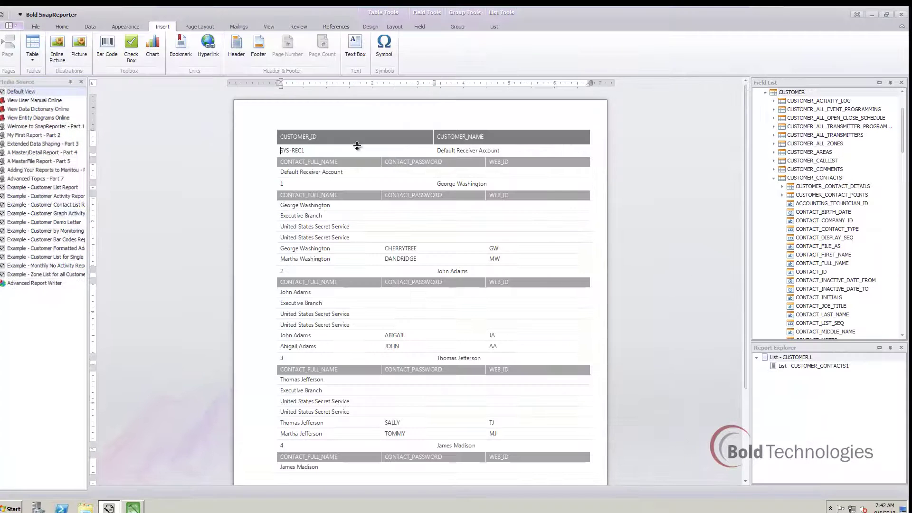
pyautogui.click(237, 45)
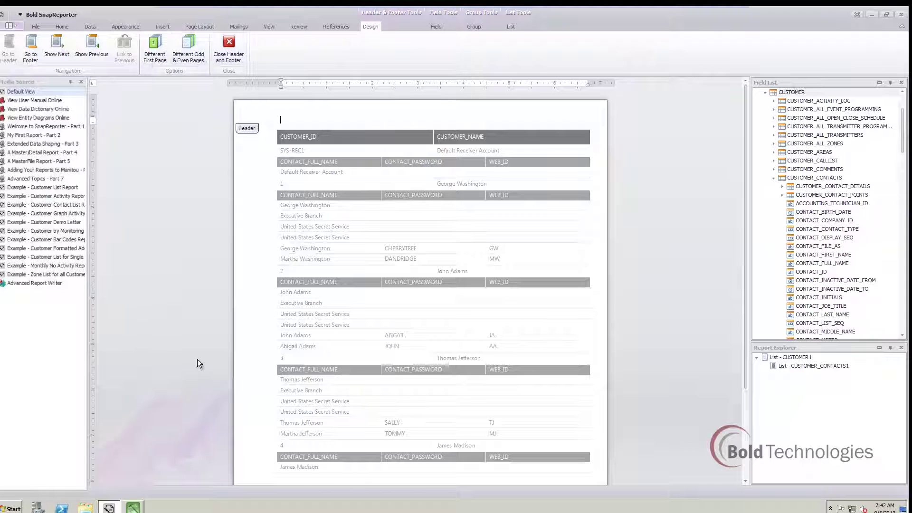
# Step: Insert the company logo at the header's left edge and type the company street address beside it
pyautogui.click(162, 26)
pyautogui.click(72, 55)
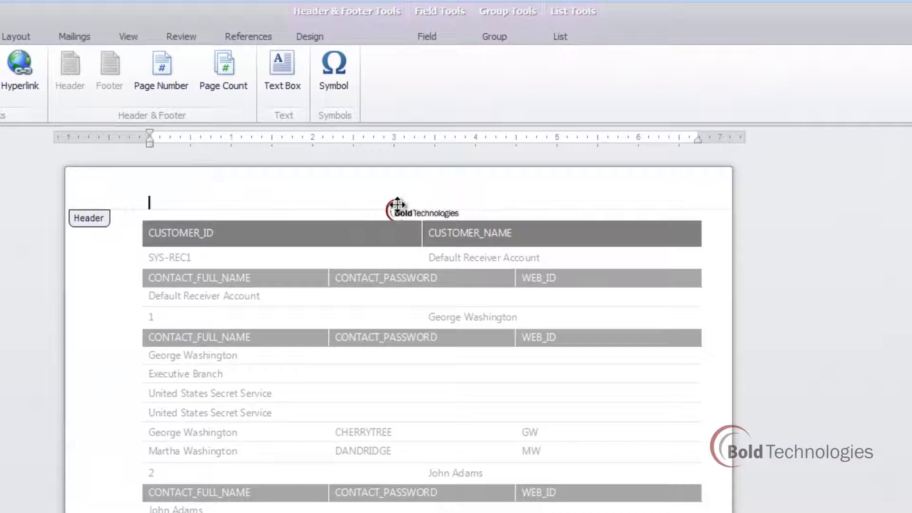
pyautogui.moveTo(434, 125); pyautogui.dragTo(254, 107)
pyautogui.moveTo(103, 180); pyautogui.dragTo(104, 179)
pyautogui.click(301, 199)
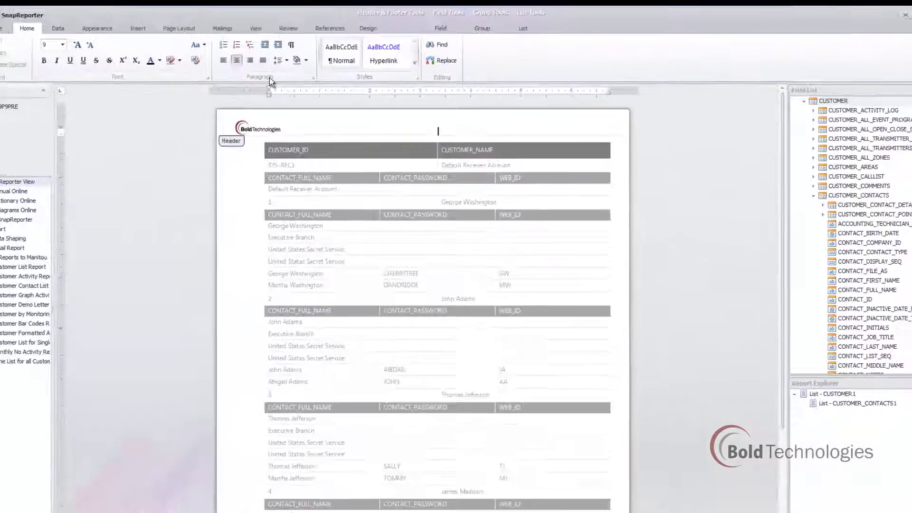
pyautogui.write('421 Windchime Pl - Colorado ')
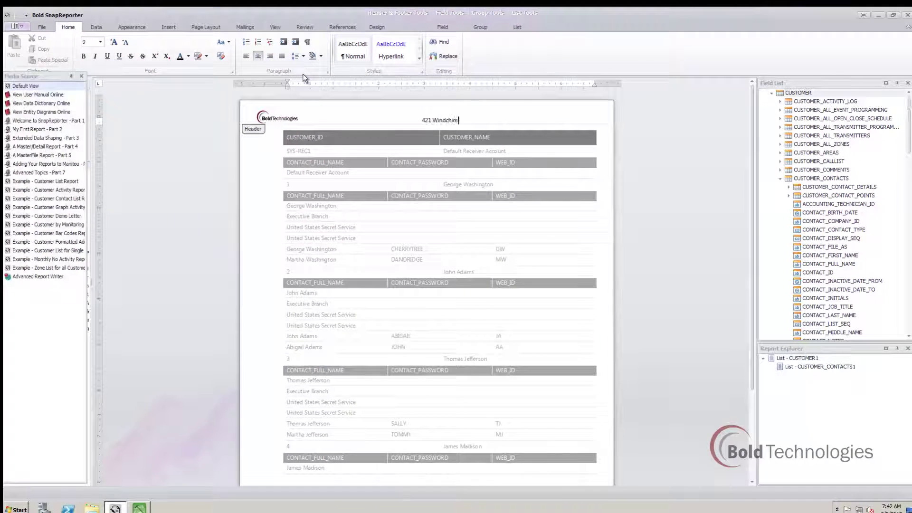
pyautogui.write('Springs, CO 809')
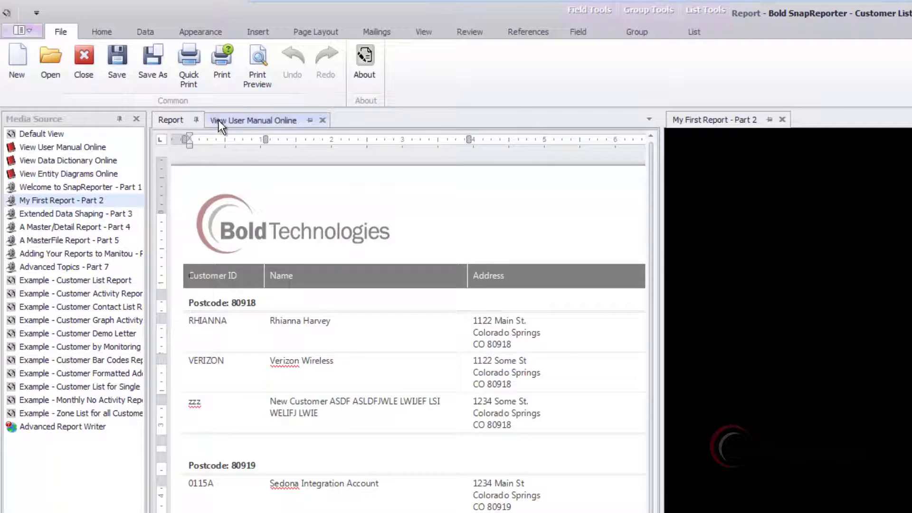
# Step: Show the online user manual beside the report and float the Media Source panel
pyautogui.click(223, 121)
pyautogui.click(684, 119)
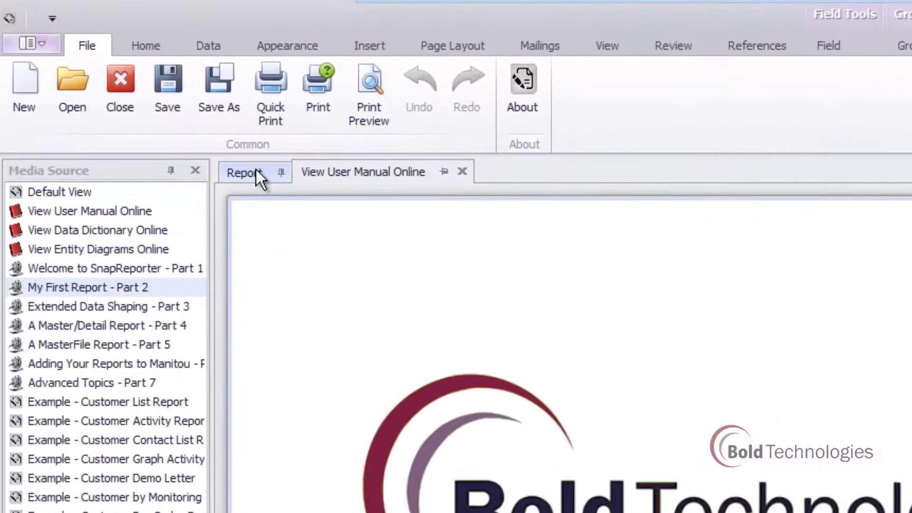
pyautogui.rightClick(257, 170)
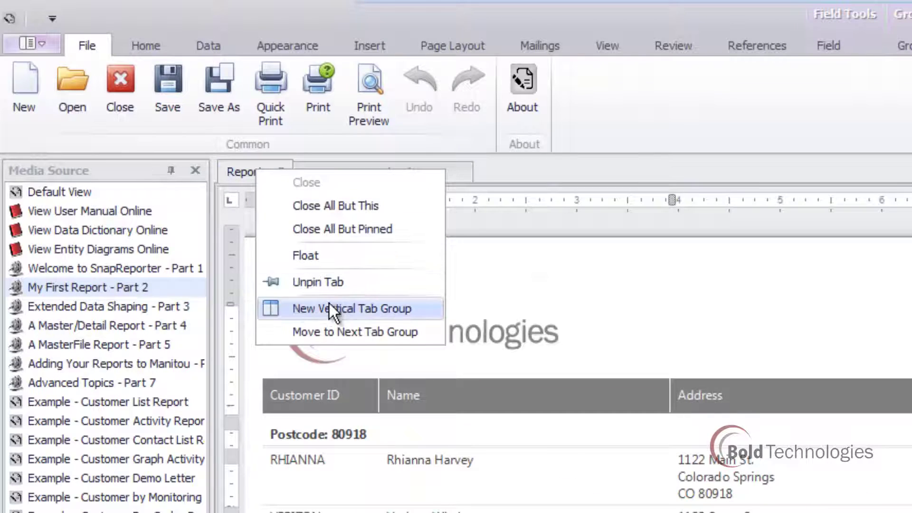
pyautogui.click(329, 306)
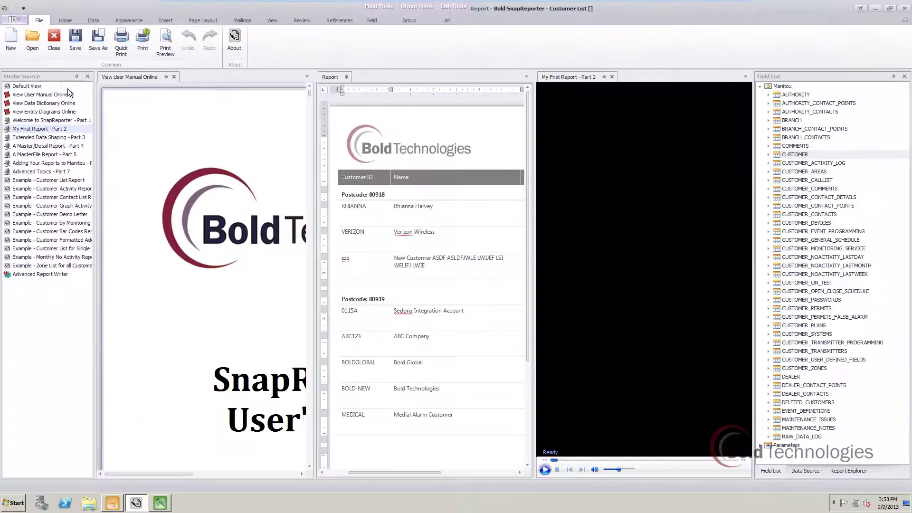
pyautogui.click(116, 161)
pyautogui.moveTo(55, 76); pyautogui.dragTo(18, 273)
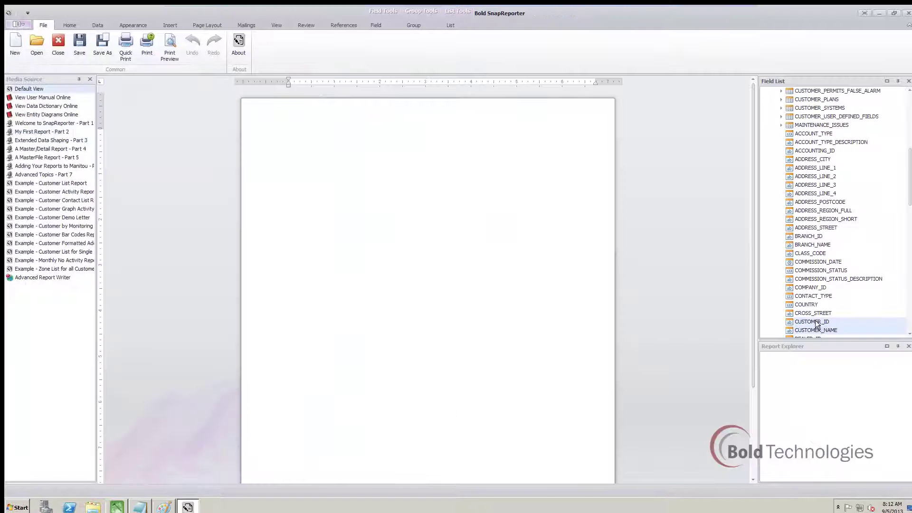
# Step: Add CUSTOMER_ID and CUSTOMER_NAME to the page and save the report as Customer List
pyautogui.moveTo(817, 325); pyautogui.dragTo(460, 231)
pyautogui.click(102, 43)
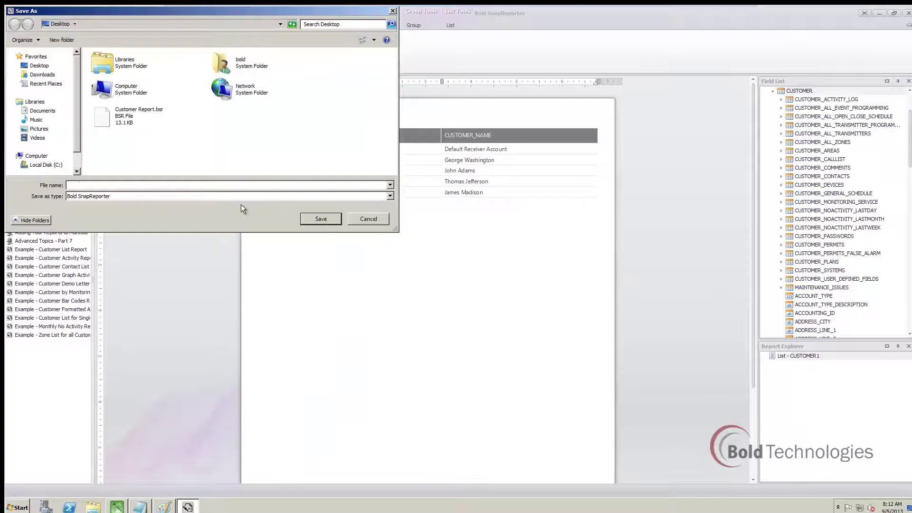
pyautogui.write('Customer List')
pyautogui.click(316, 222)
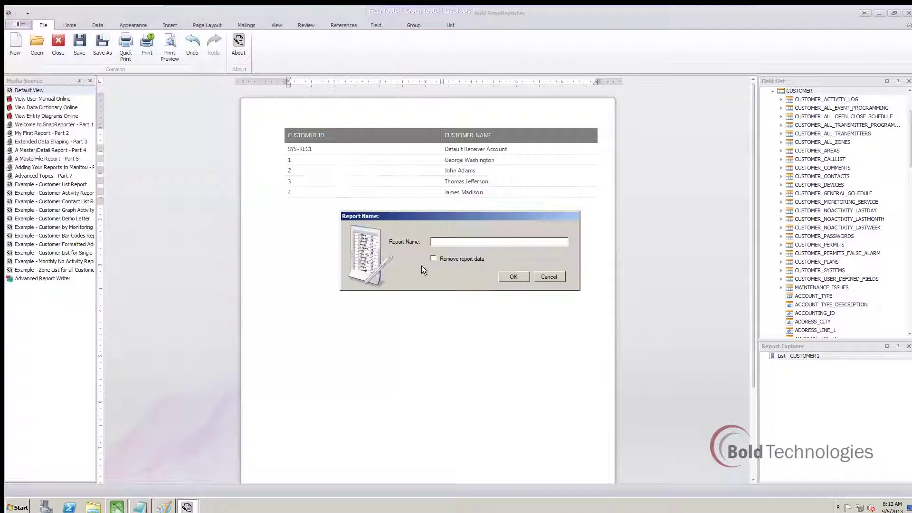
# Step: Confirm Customer List as the report name and open Manitou's Report Templates
pyautogui.write('Customer List')
pyautogui.click(513, 277)
pyautogui.click(116, 507)
pyautogui.click(97, 20)
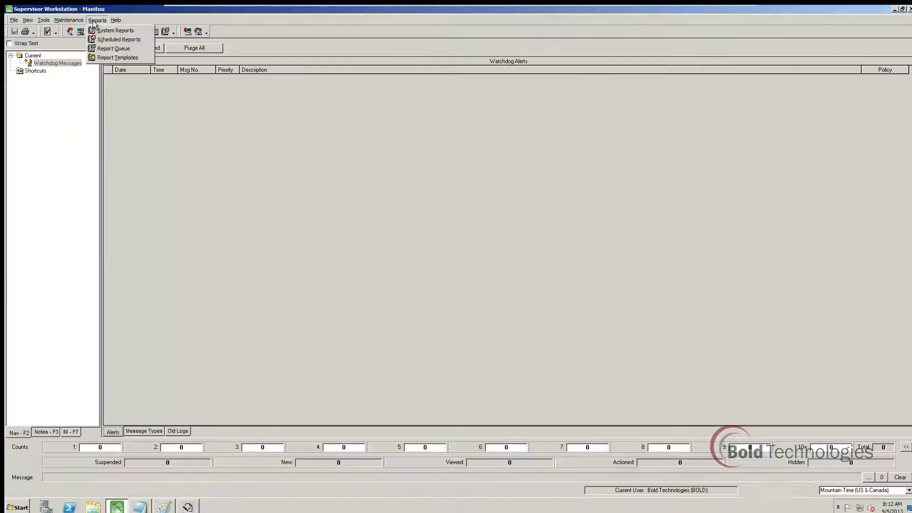
pyautogui.click(106, 58)
# Step: Add Customer List.bsr as a Custom report template with Web access enabled
pyautogui.click(484, 47)
pyautogui.click(107, 70)
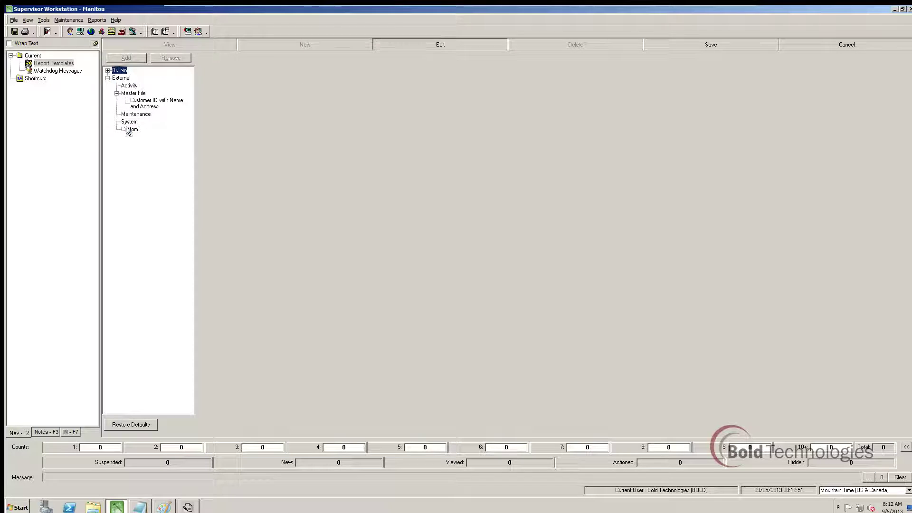
pyautogui.click(129, 129)
pyautogui.click(126, 58)
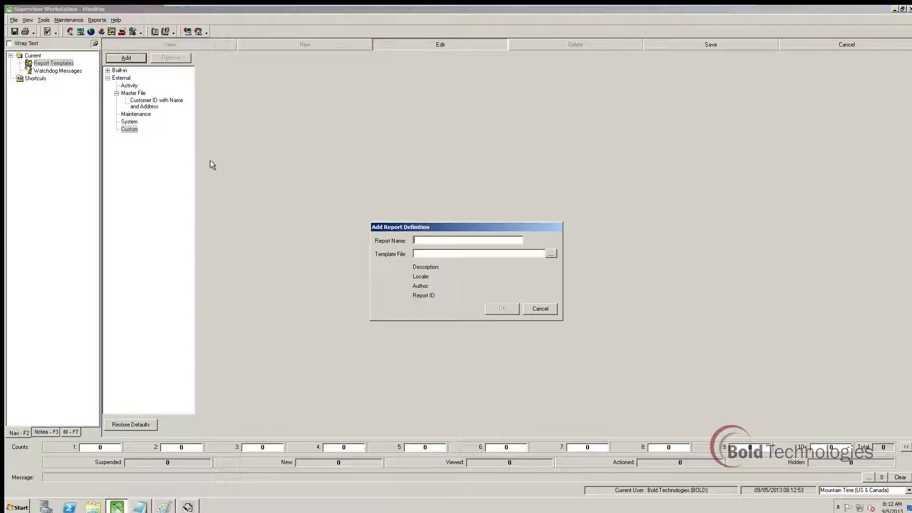
pyautogui.click(551, 255)
pyautogui.doubleClick(214, 129)
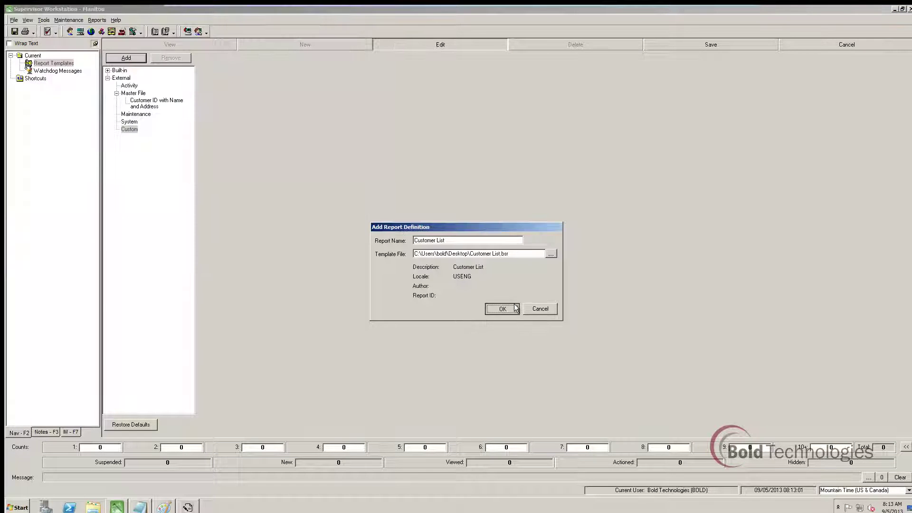
pyautogui.press('Return')
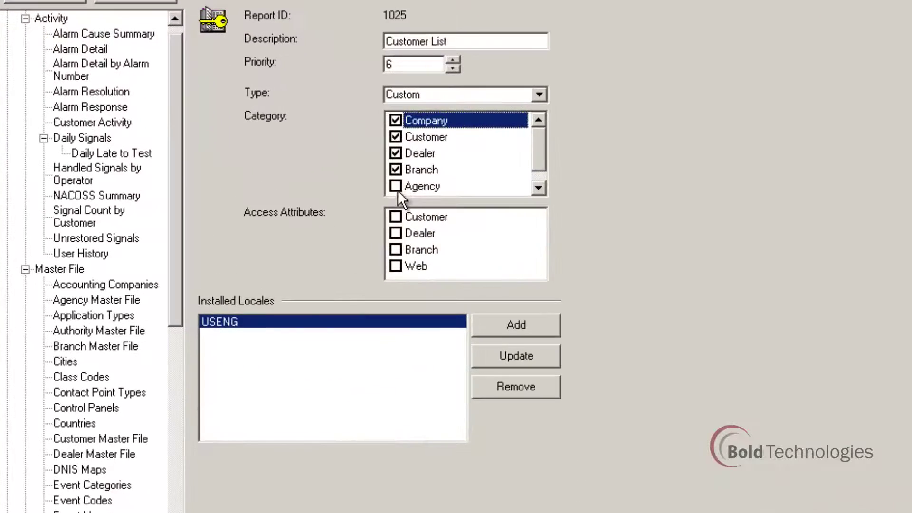
pyautogui.click(395, 267)
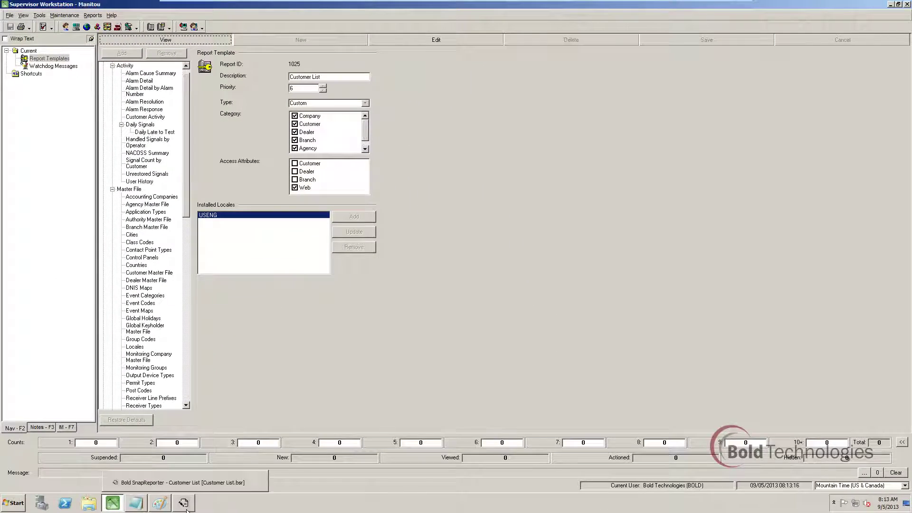
pyautogui.click(185, 506)
pyautogui.click(93, 20)
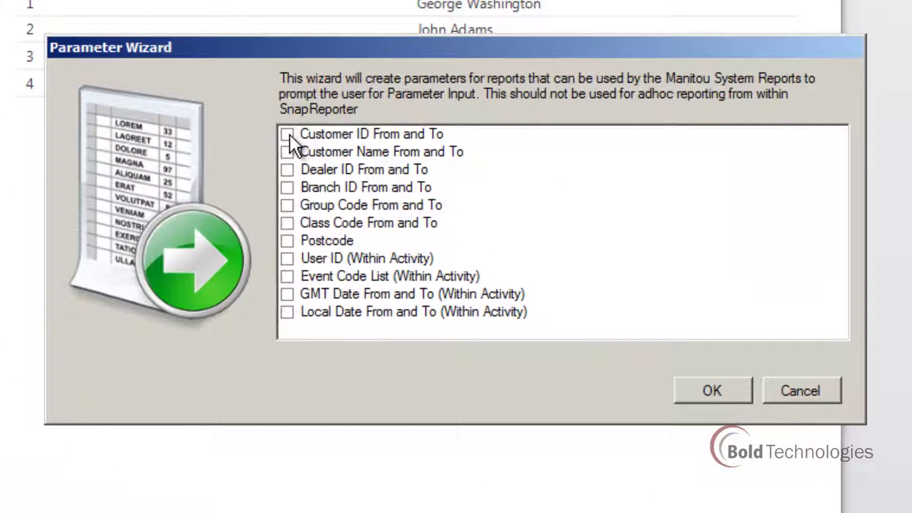
# Step: Create From/To parameters for Customer ID, Customer Name, Dealer ID, Branch ID, Group Code, Class Code, plus Postcode
pyautogui.click(287, 134)
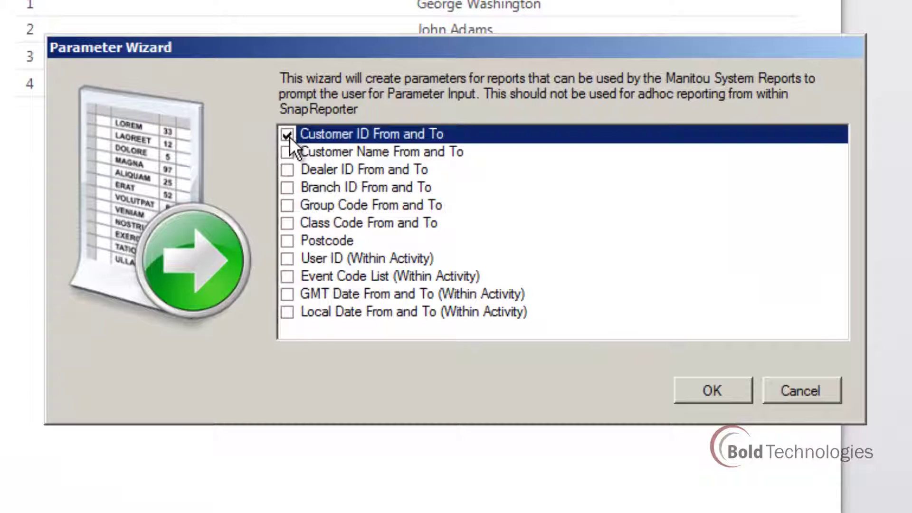
pyautogui.click(287, 152)
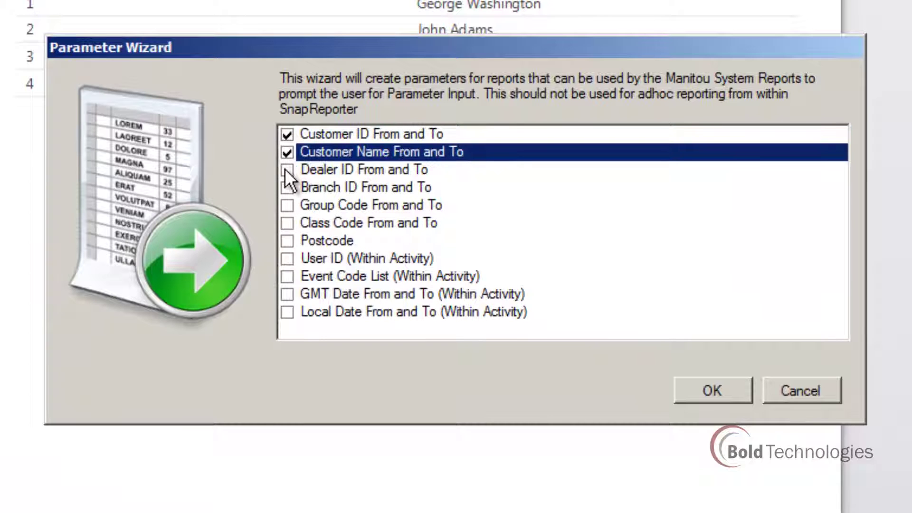
pyautogui.click(285, 170)
pyautogui.click(287, 187)
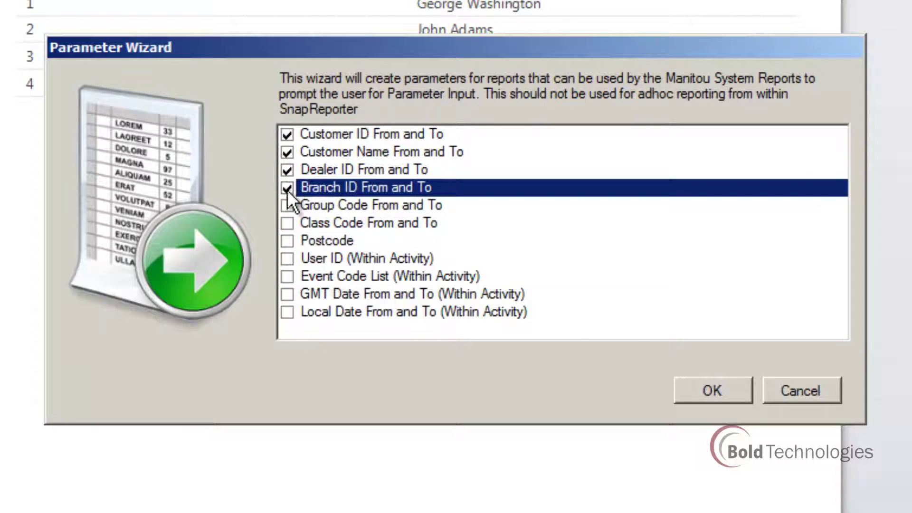
pyautogui.click(286, 207)
pyautogui.click(283, 227)
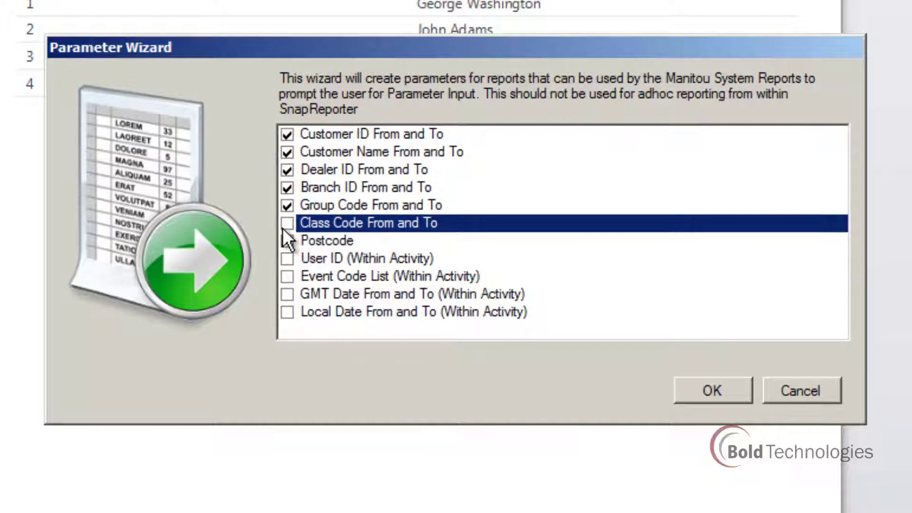
pyautogui.click(284, 240)
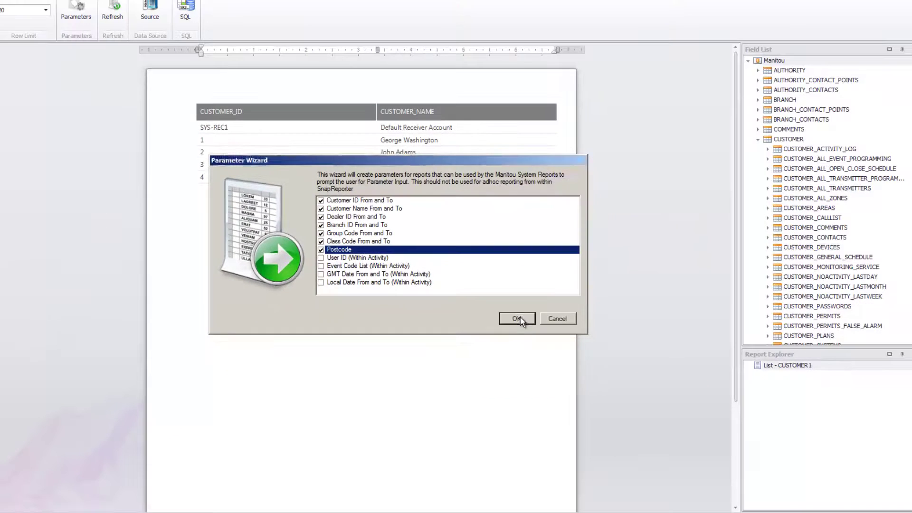
pyautogui.click(722, 389)
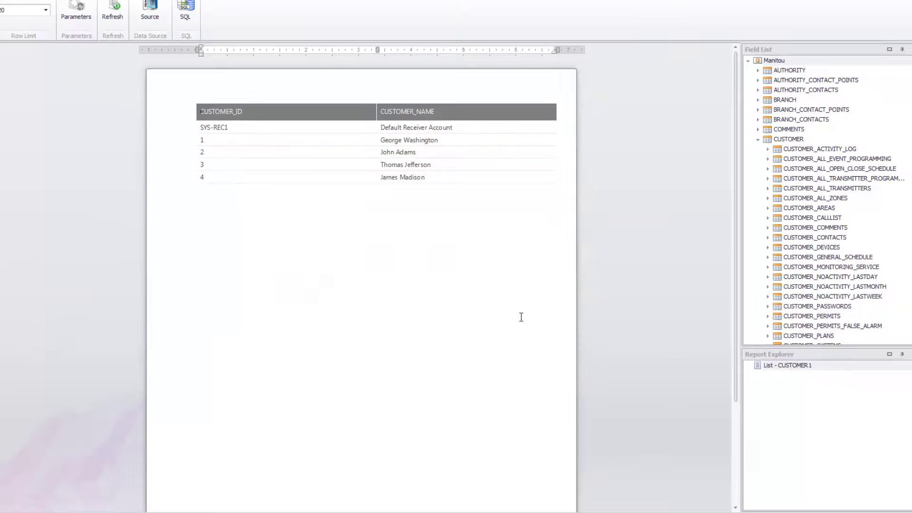